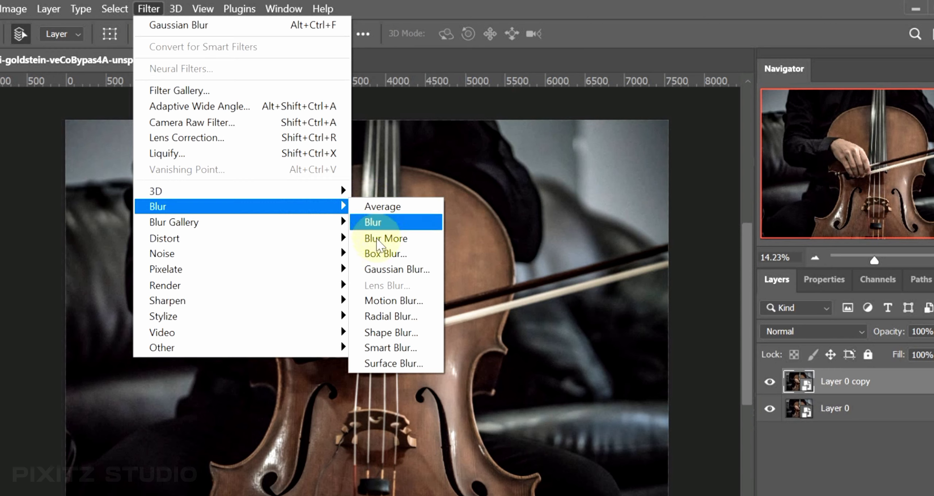
Apply a Gaussian Blur with a 90-pixel radius to Layer 0 copy.
click(383, 269)
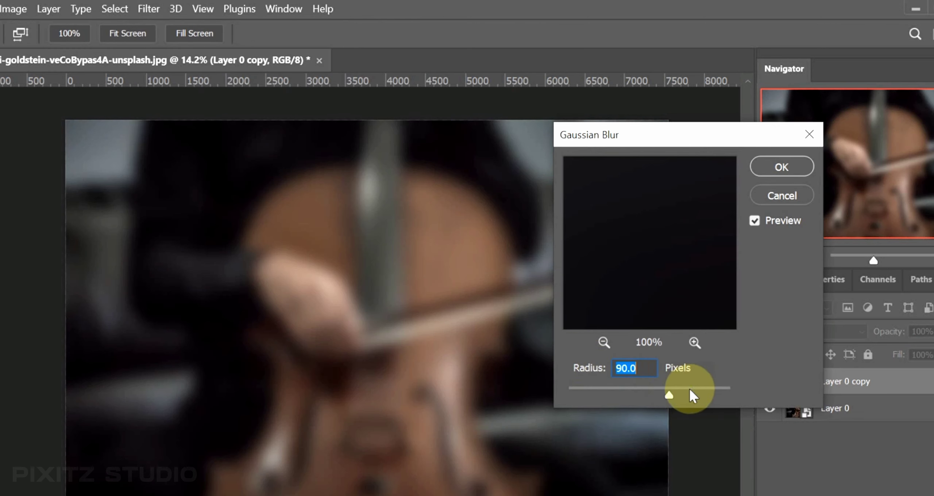
drag(688, 395, 688, 395)
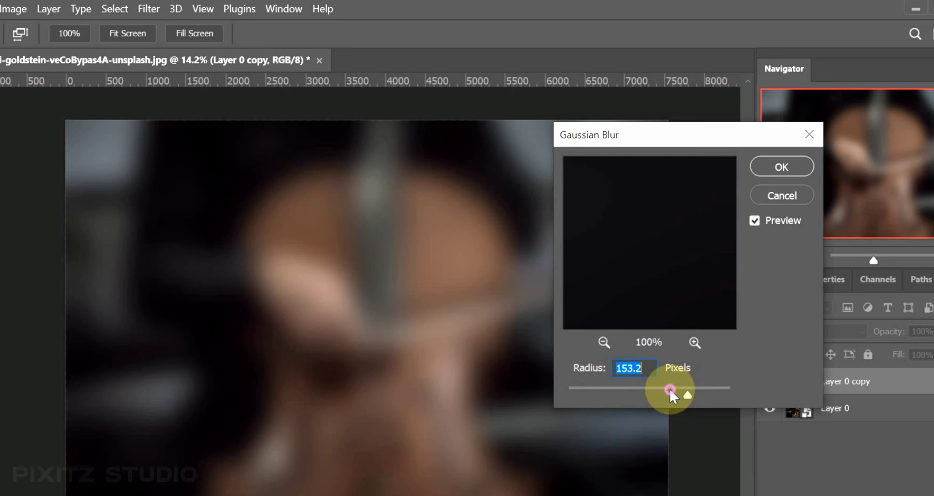
click(670, 390)
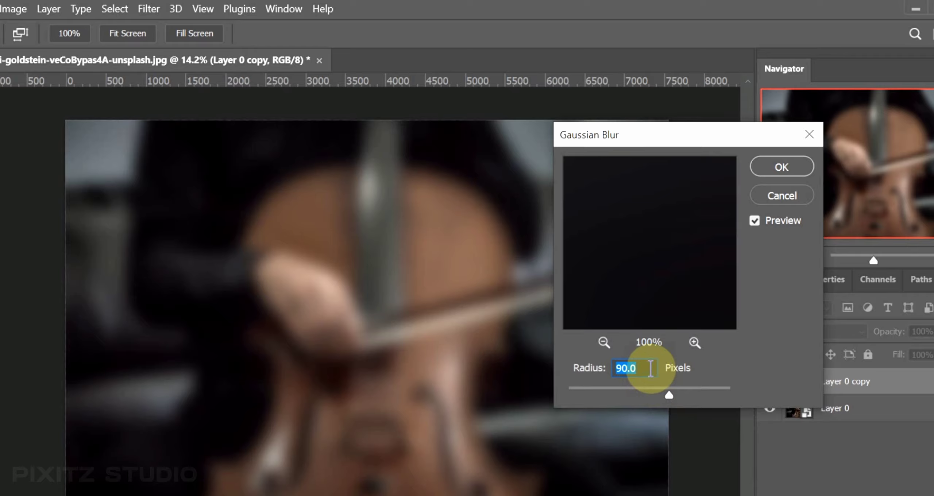
click(780, 167)
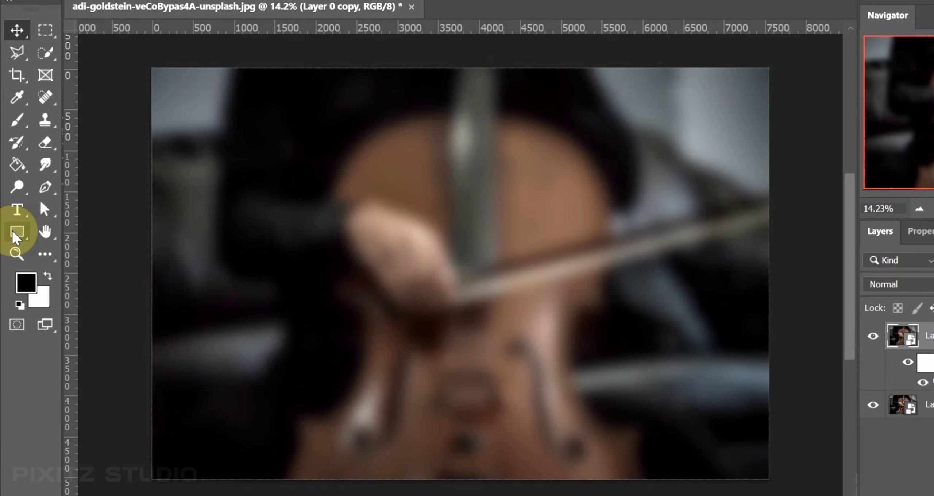
Hide Layer 0 copy and draw a full-width black rectangle about 7601 × 2214 px across the middle of the photo.
right_click(14, 244)
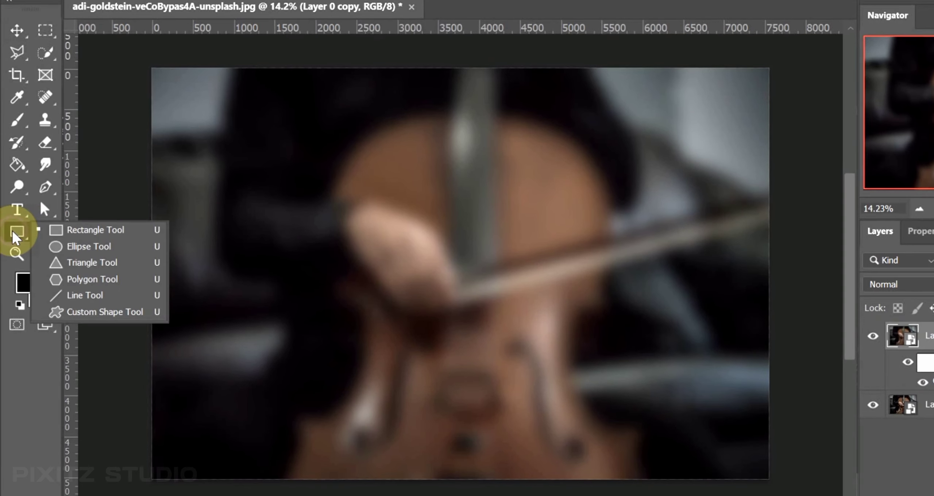
click(72, 232)
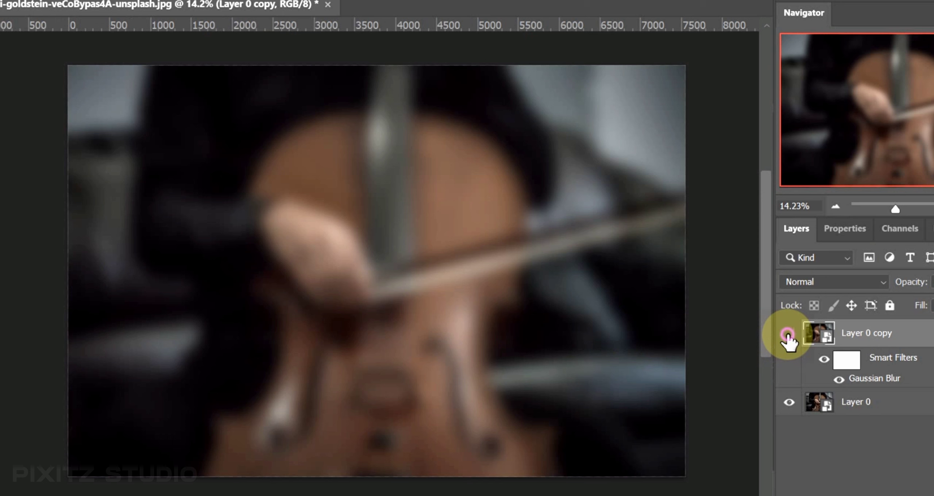
click(787, 334)
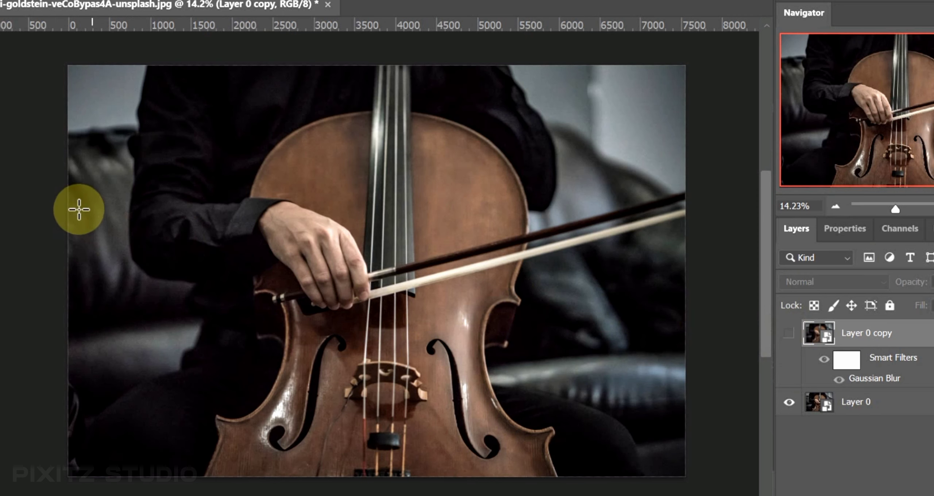
drag(67, 202, 687, 381)
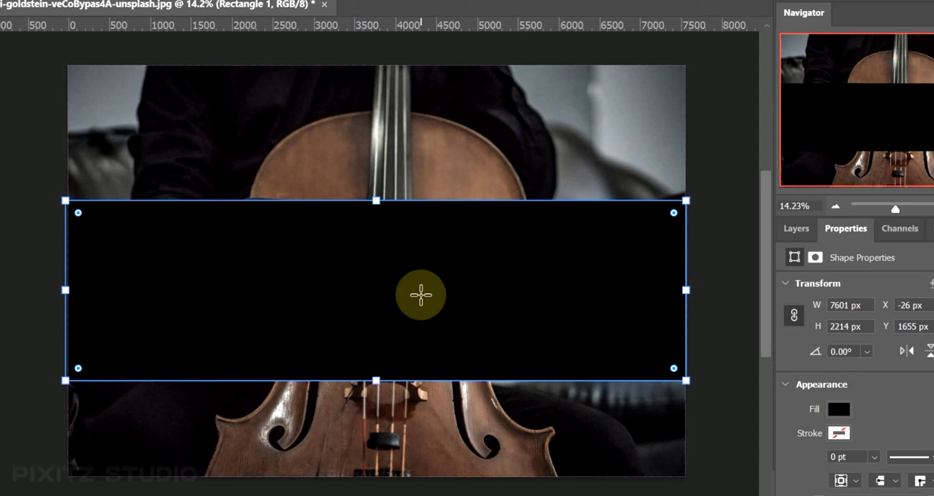
Centre Rectangle 1 vertically on the whole canvas, then clear the selection.
click(796, 228)
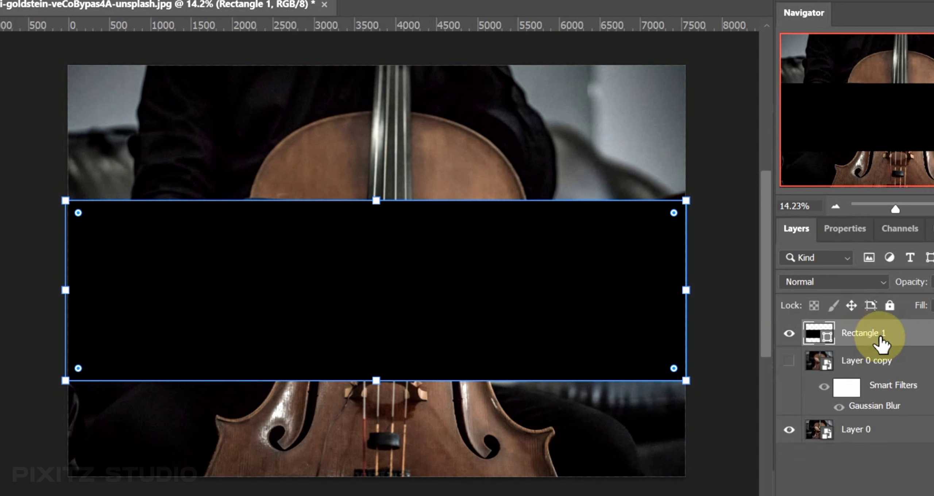
key(v)
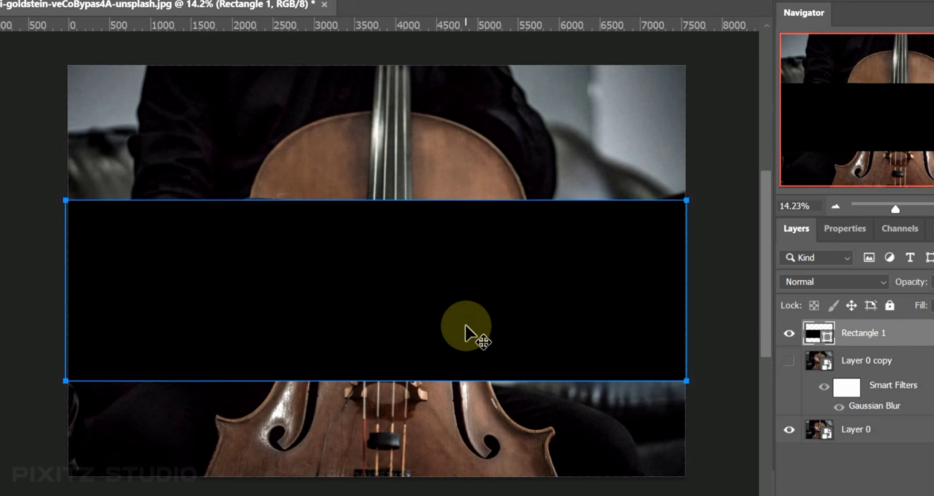
key(ctrl+a)
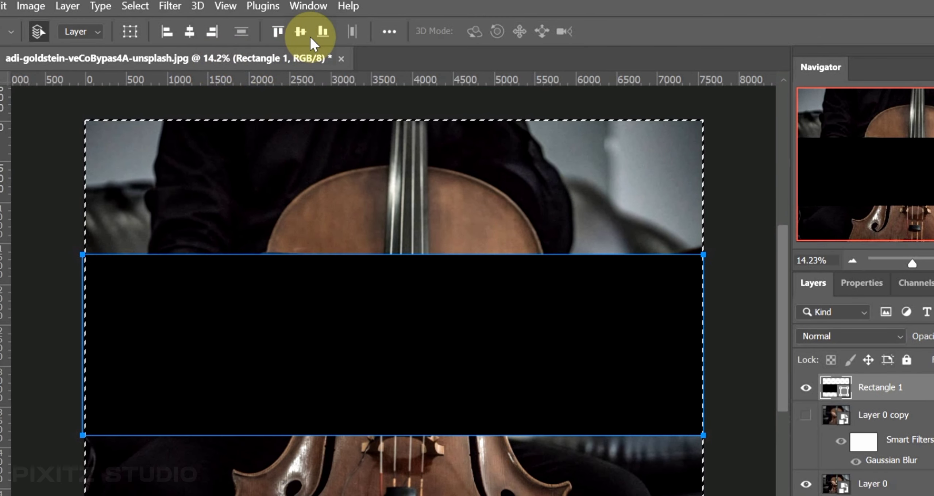
click(308, 32)
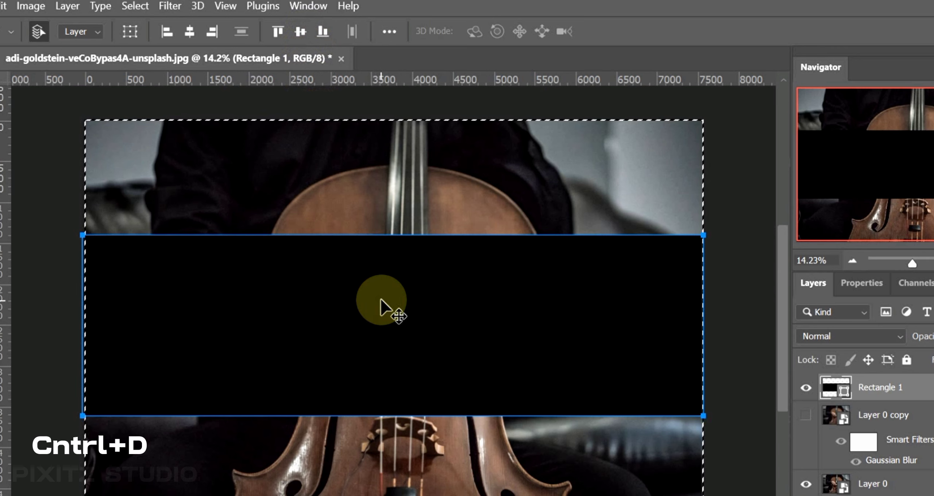
key(ctrl+d)
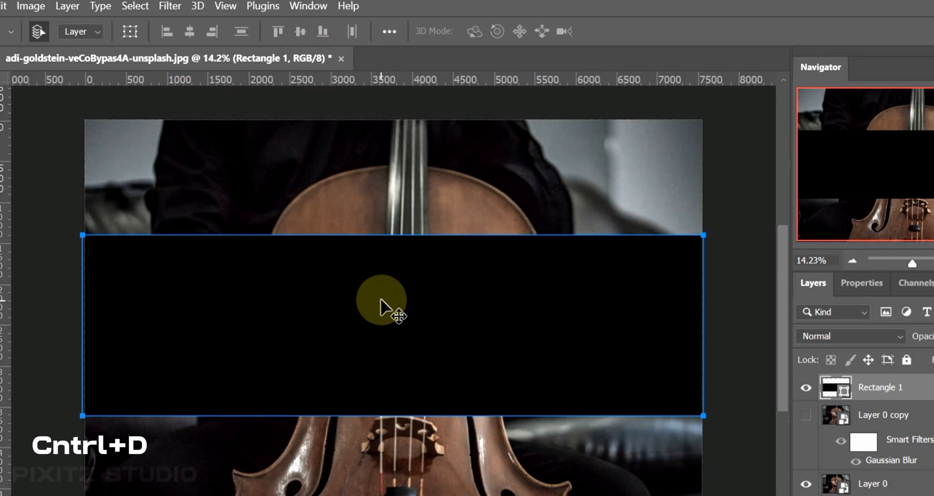
click(439, 448)
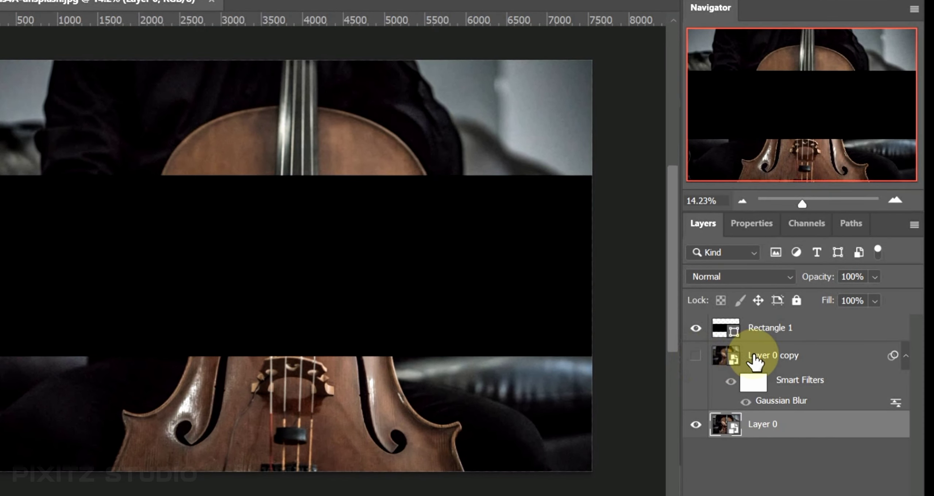
Move Layer 0 copy above Rectangle 1 in the layer order and make it visible.
click(754, 361)
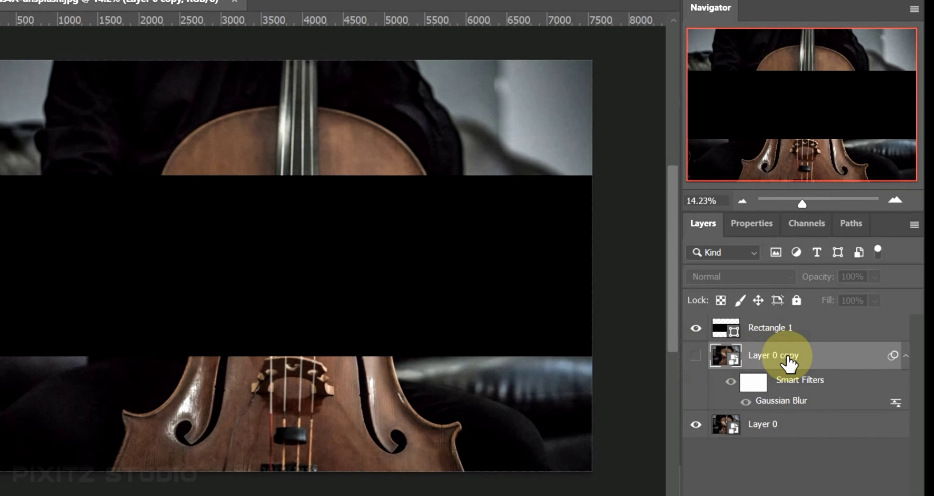
drag(791, 354, 793, 327)
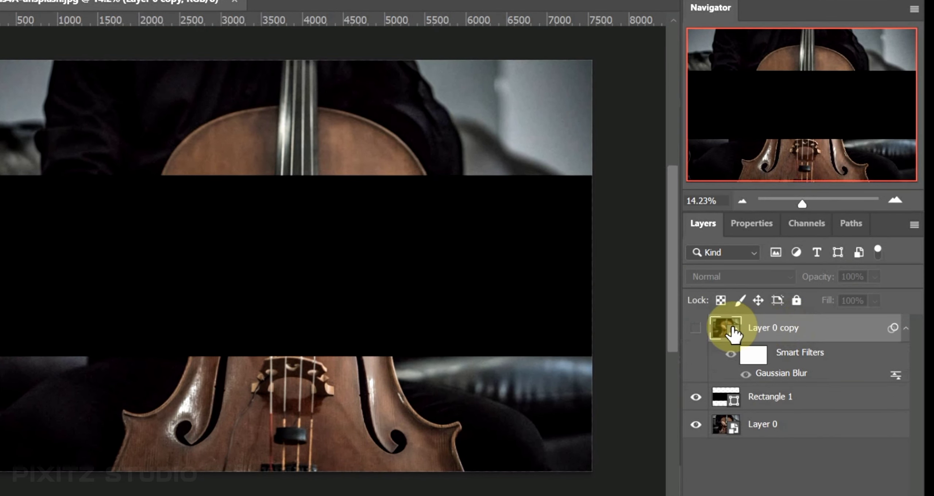
click(695, 329)
click(695, 328)
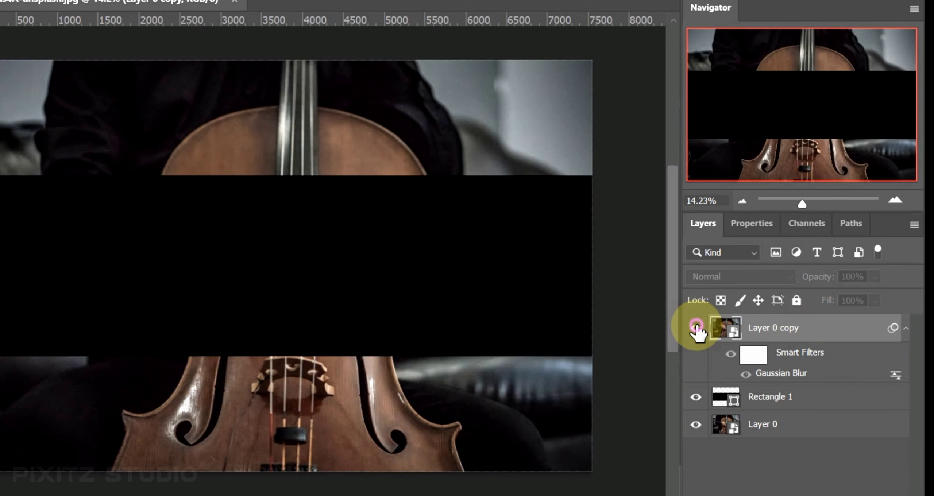
click(696, 328)
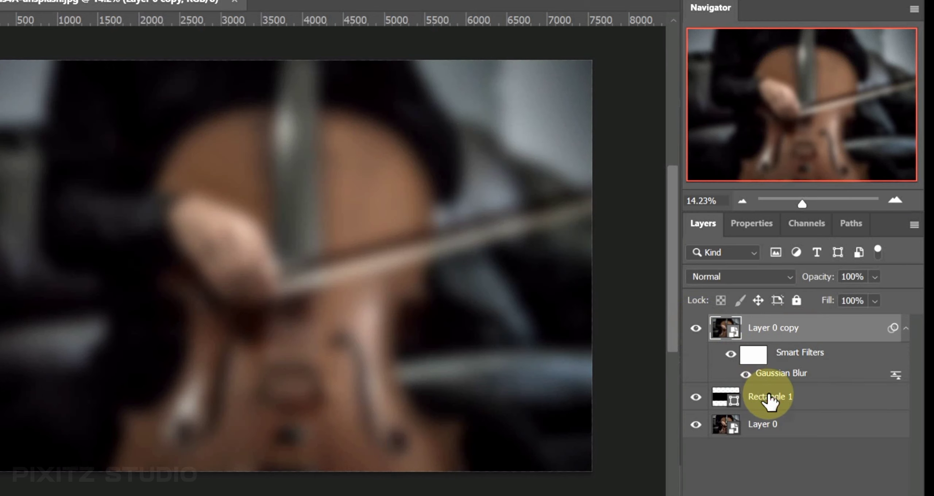
Put Rectangle 1 into its own group and clip the blurred Layer 0 copy to that group.
click(769, 397)
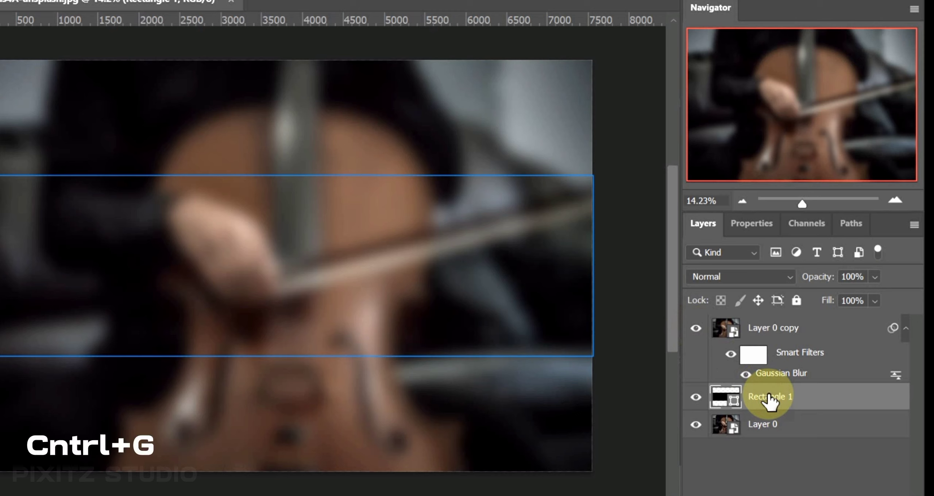
key(ctrl+g)
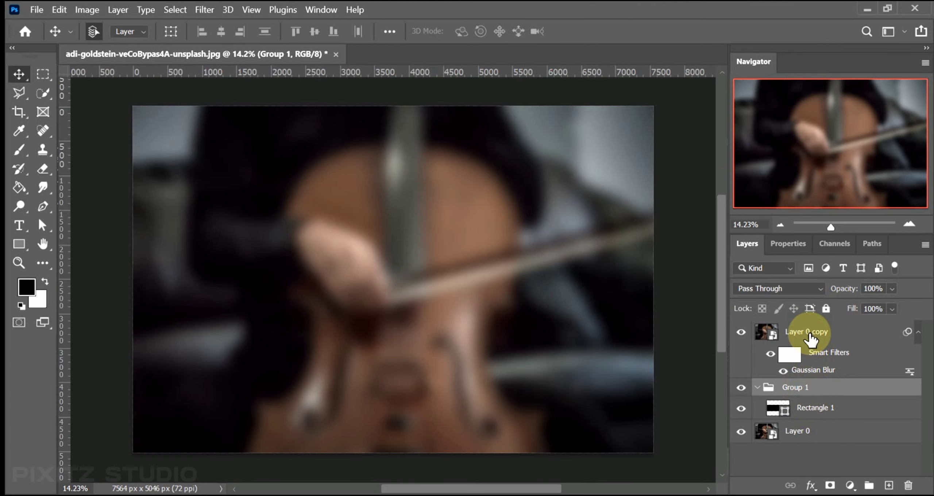
click(807, 336)
right_click(807, 337)
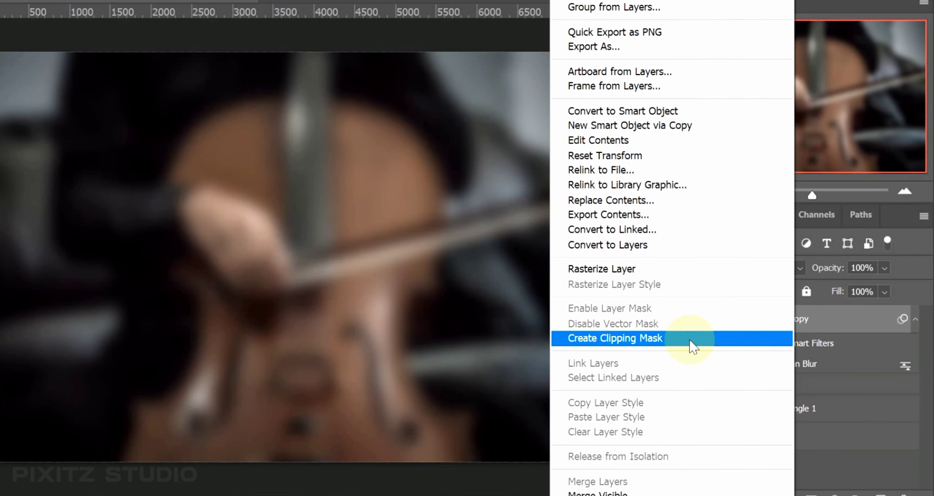
click(798, 348)
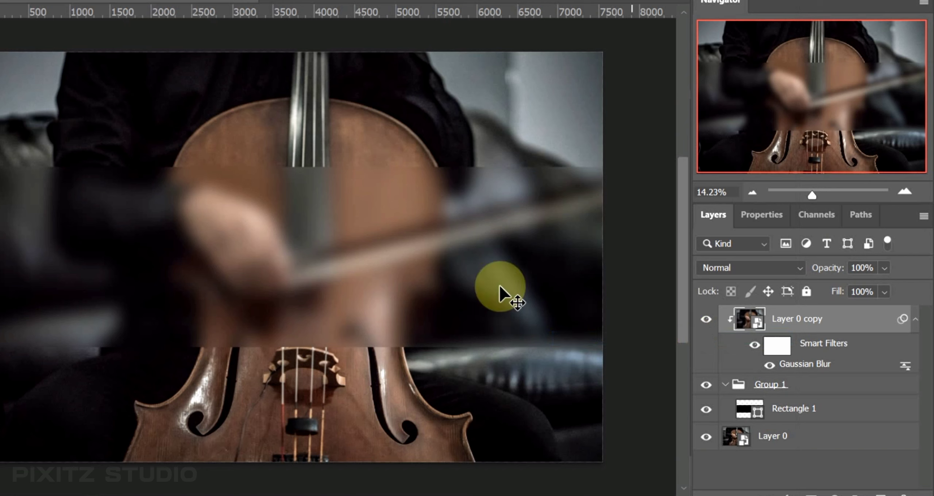
Use Free Transform to move Group 1 slightly down, shifting the blurred band over the photo.
click(763, 387)
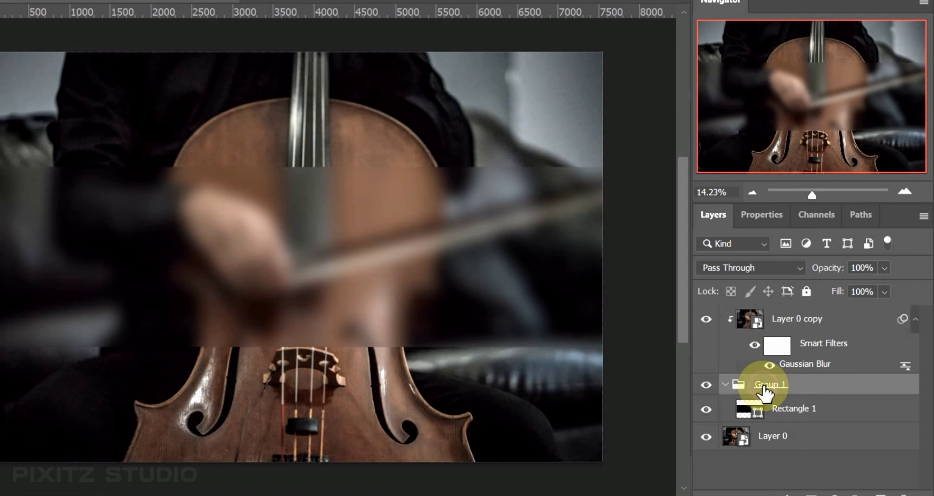
key(ctrl+t)
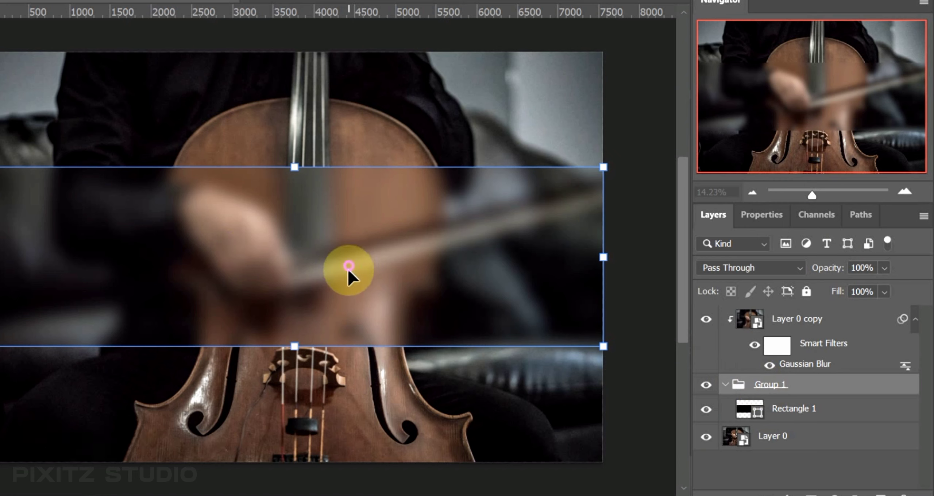
mouse_move(348, 270)
mouse_down()
mouse_move(348, 346)
mouse_move(341, 190)
mouse_move(347, 324)
mouse_move(349, 283)
mouse_up()
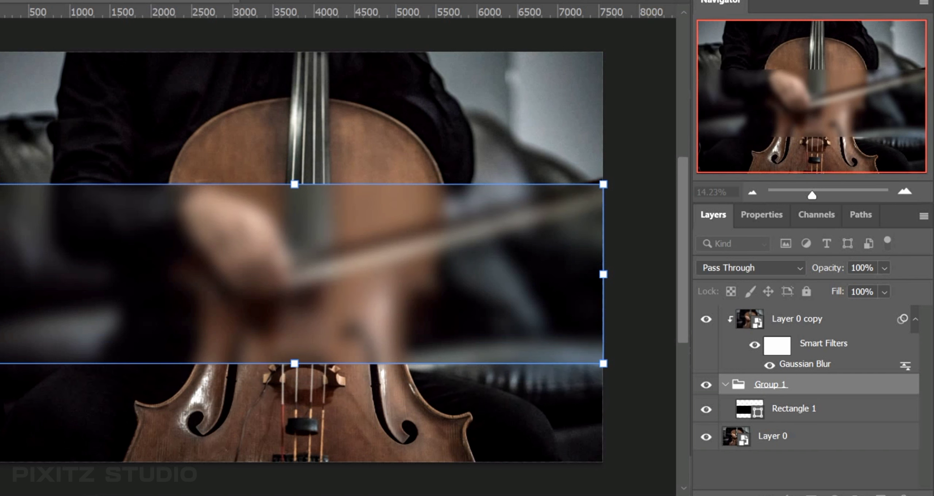
key(Return)
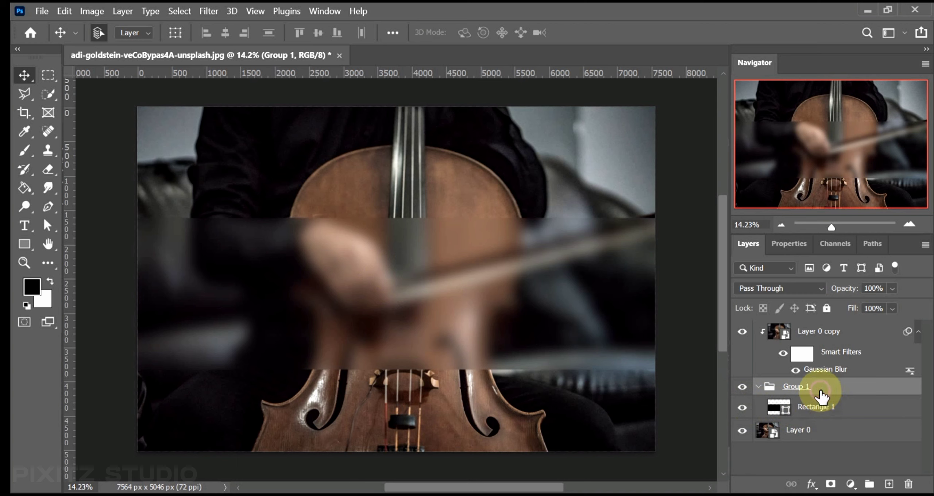
Draw three extra rectangles in Group 1 over the upper part of the cello, the last about 2151 × 454 px.
click(24, 244)
mouse_move(260, 148)
mouse_down()
mouse_move(333, 179)
mouse_move(379, 186)
mouse_up()
drag(423, 164, 492, 195)
drag(370, 207, 517, 237)
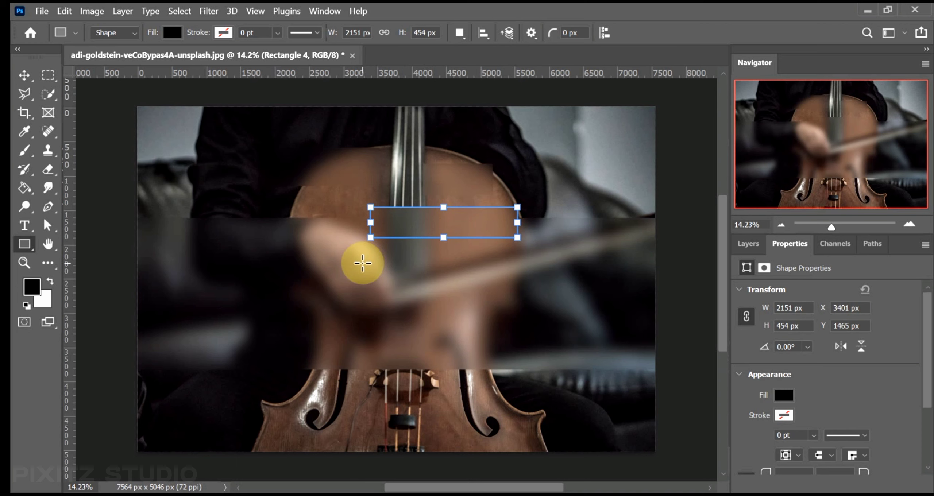
Undo the three extra rectangles drawn over the cello.
key(ctrl+z)
key(ctrl+z)
key(ctrl+z)
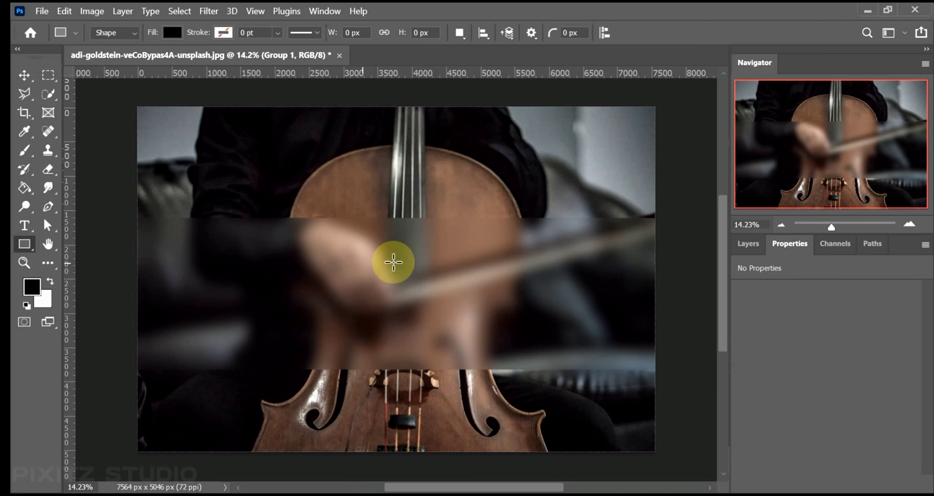
Add a horizontal text layer reading "Blur" above Layer 0 copy, placed on the blurred band.
click(748, 243)
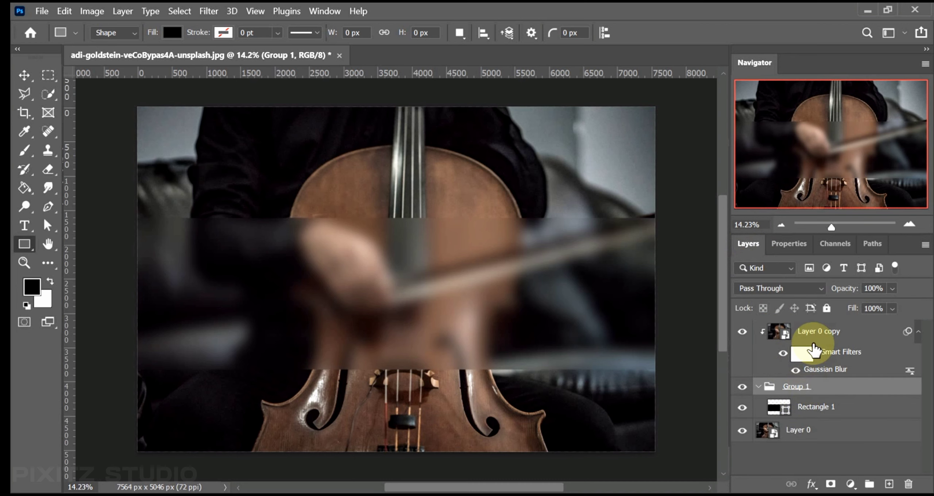
click(821, 333)
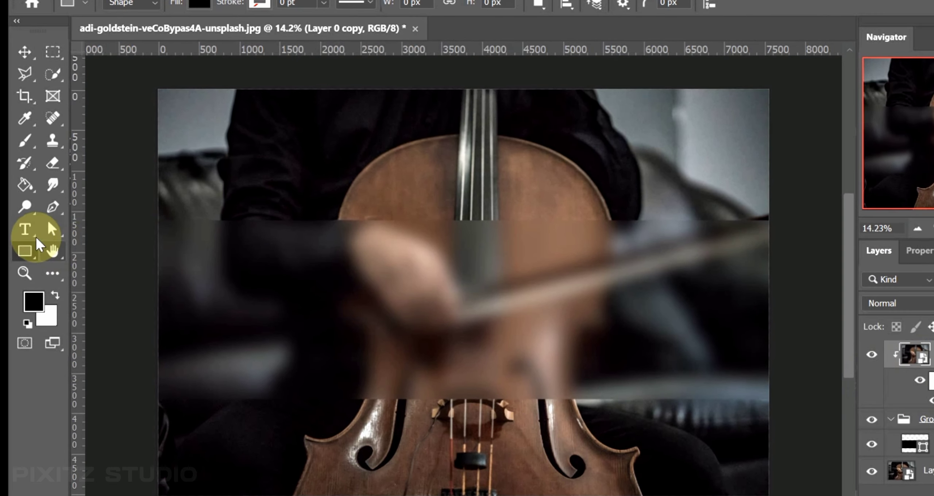
click(25, 229)
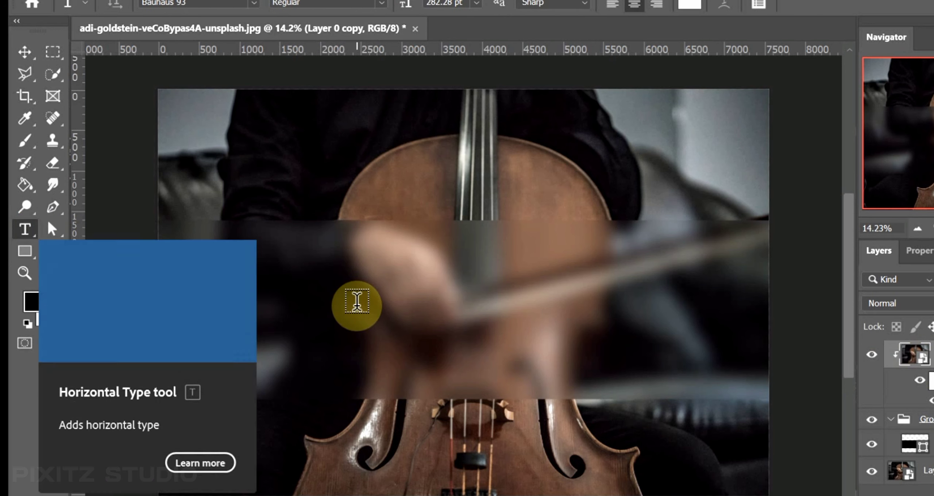
click(370, 306)
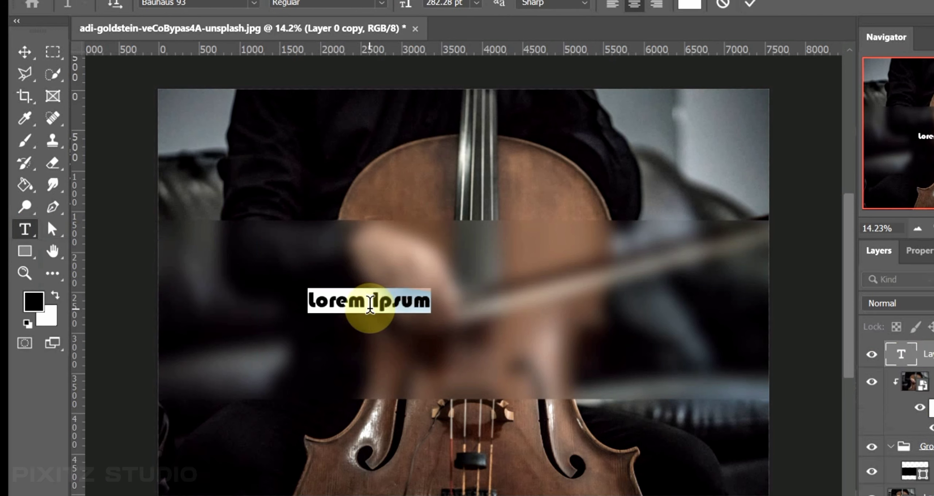
key(BackSpace)
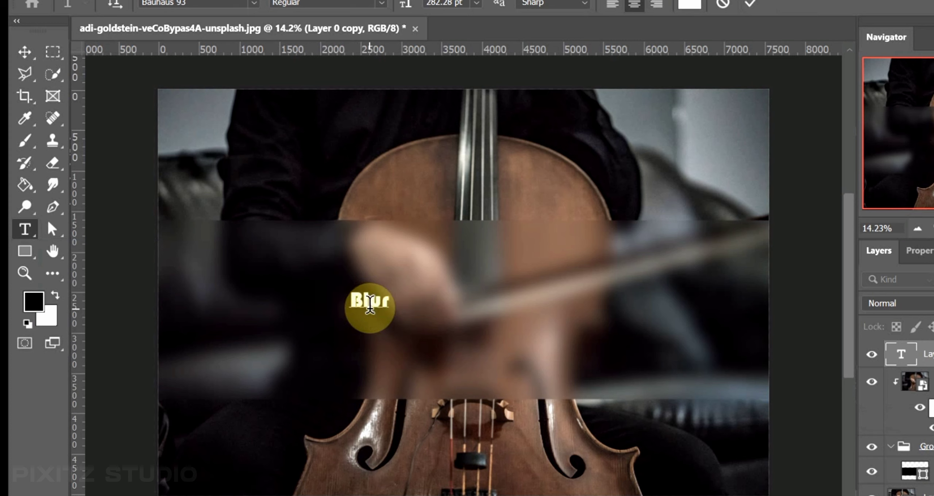
Enlarge the "Blur" text to about 1009 pt and center it over the blurred band.
drag(370, 314, 593, 300)
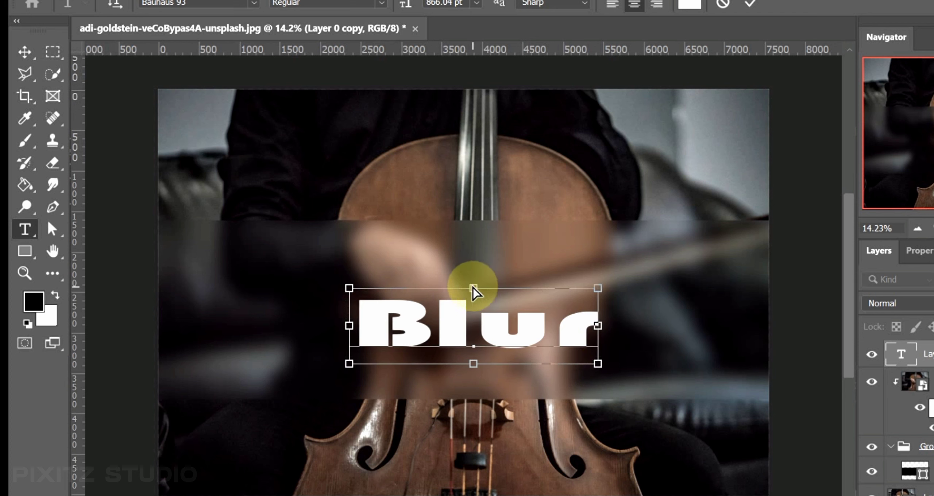
drag(475, 290, 485, 274)
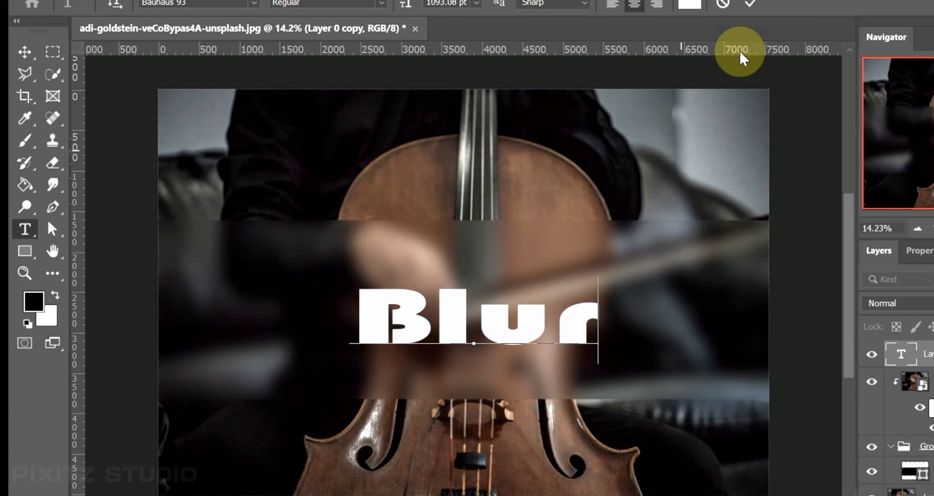
click(748, 5)
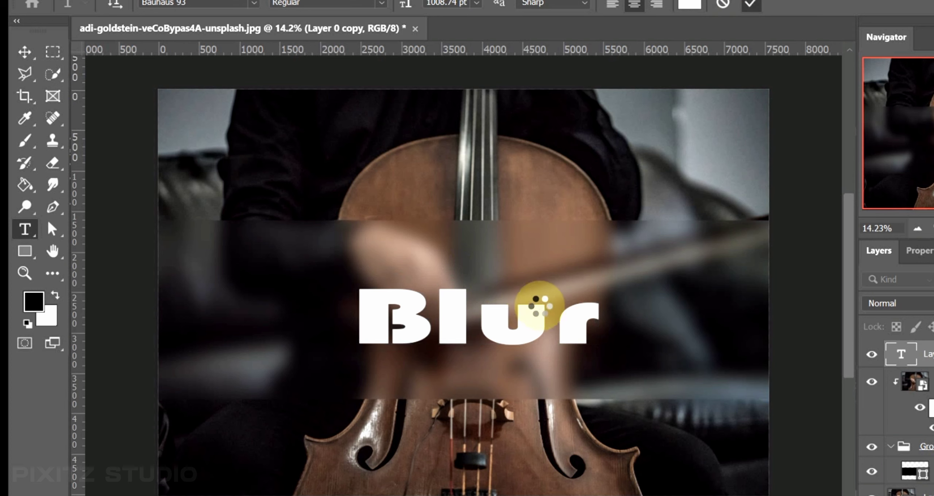
key(v)
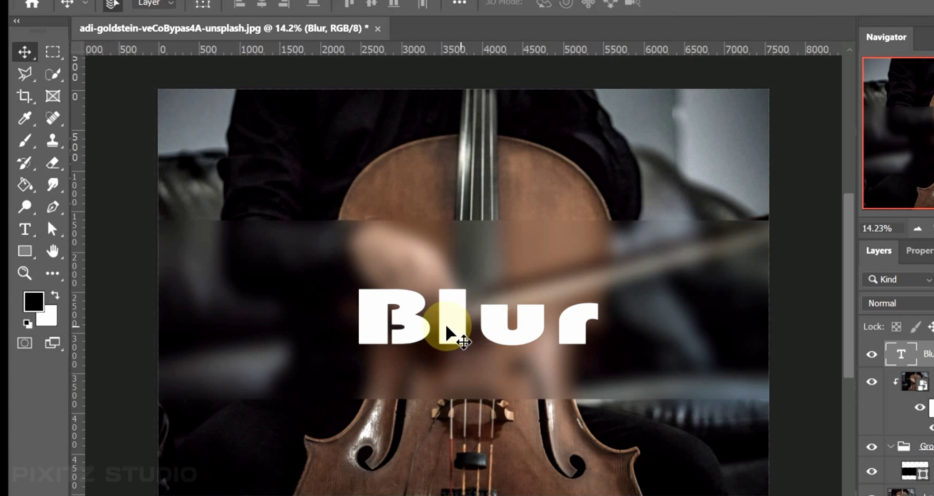
mouse_move(450, 333)
mouse_down()
mouse_move(458, 326)
mouse_move(449, 326)
mouse_up()
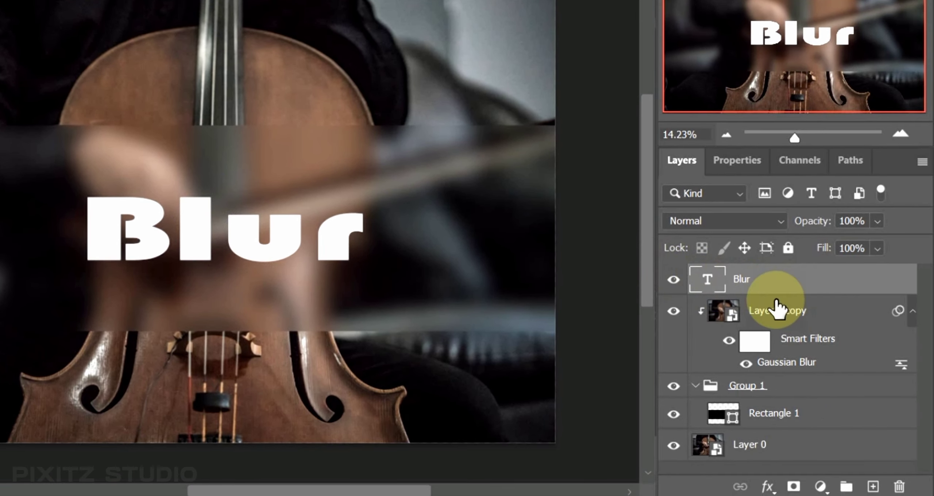
Open the smart object contents of Layer 0 copy and place the hot-air balloon image into Layer 0.psb.
click(751, 316)
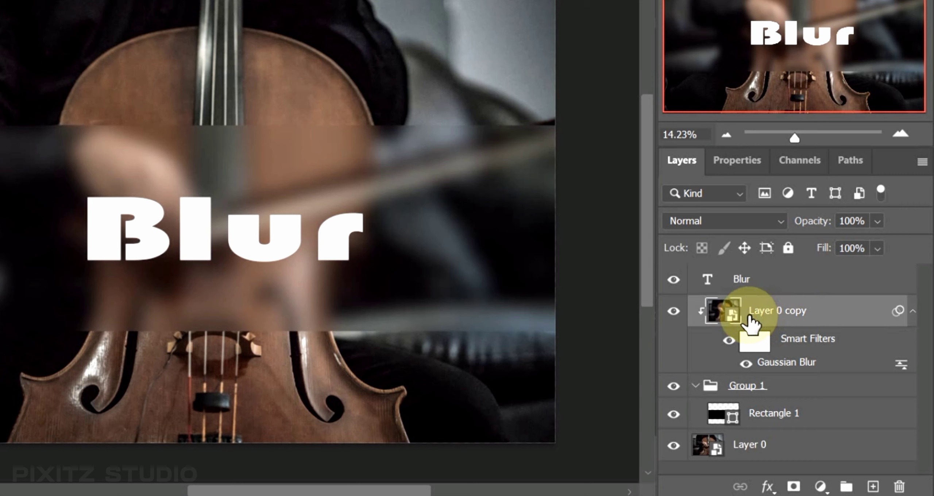
double_click(724, 311)
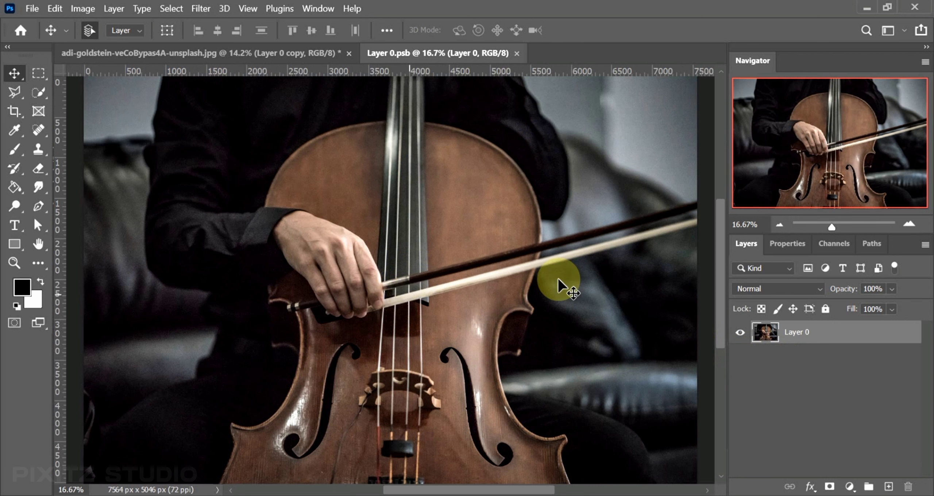
drag(832, 226, 830, 227)
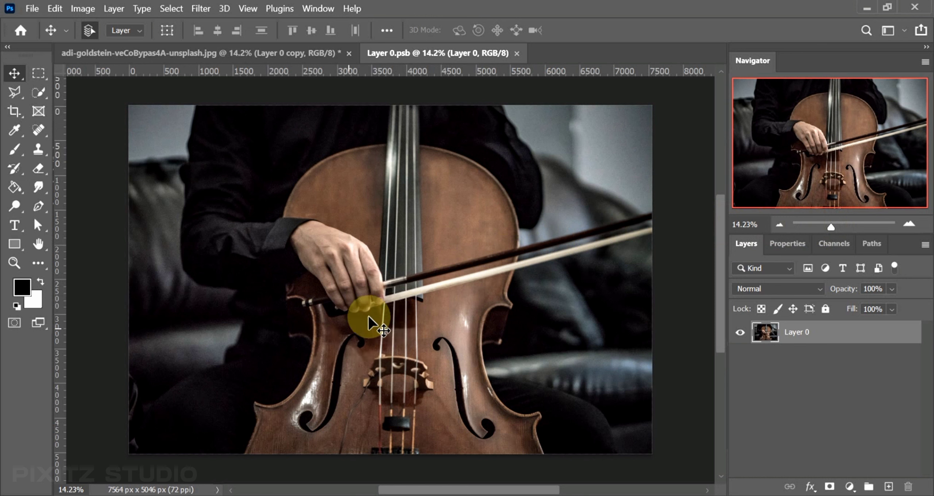
drag(302, 495, 339, 319)
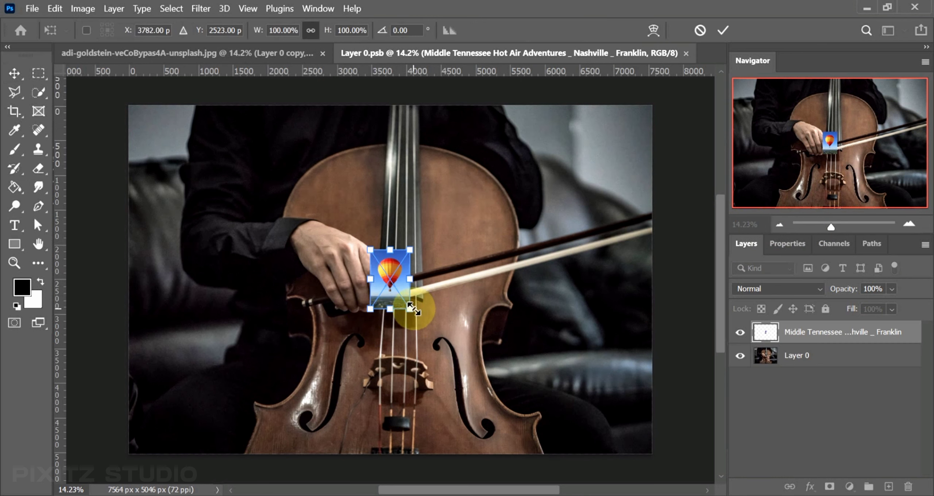
Scale the placed balloon image to about 1356% and position it to cover the whole canvas.
drag(412, 307, 640, 307)
drag(454, 288, 455, 288)
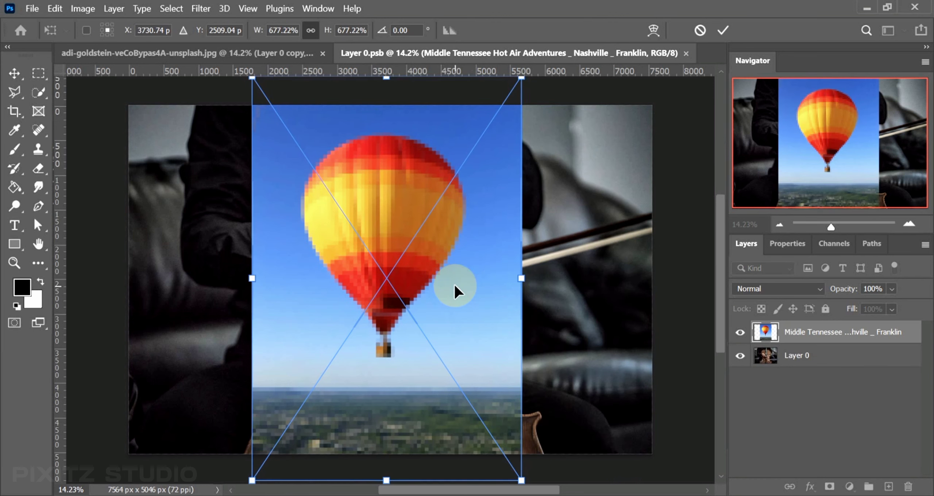
drag(518, 277, 706, 288)
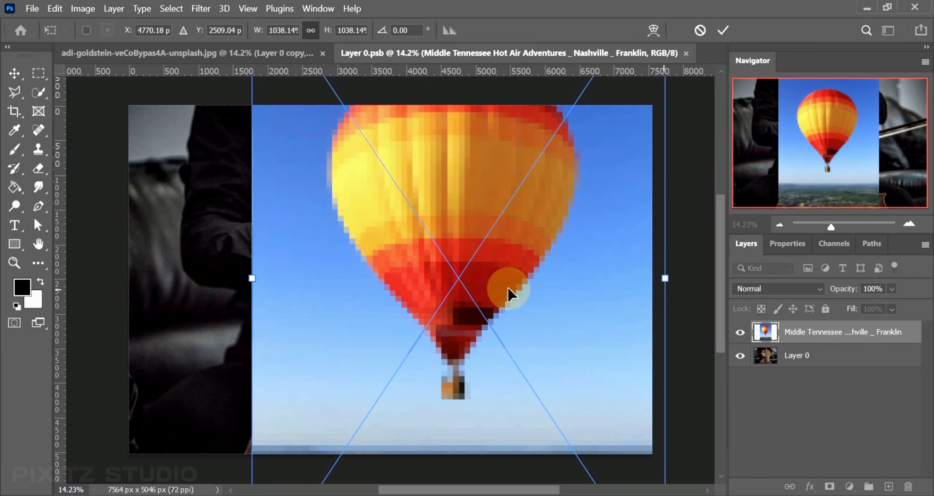
drag(252, 277, 125, 278)
drag(359, 250, 362, 269)
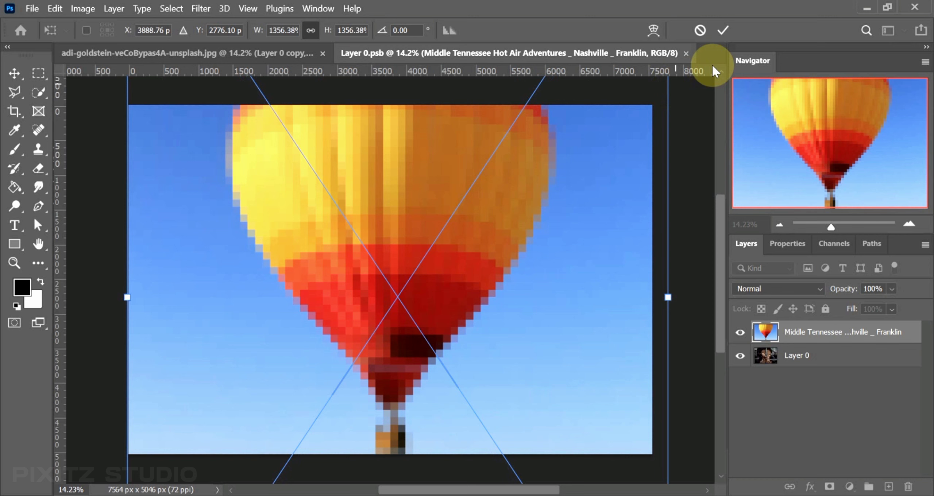
click(722, 30)
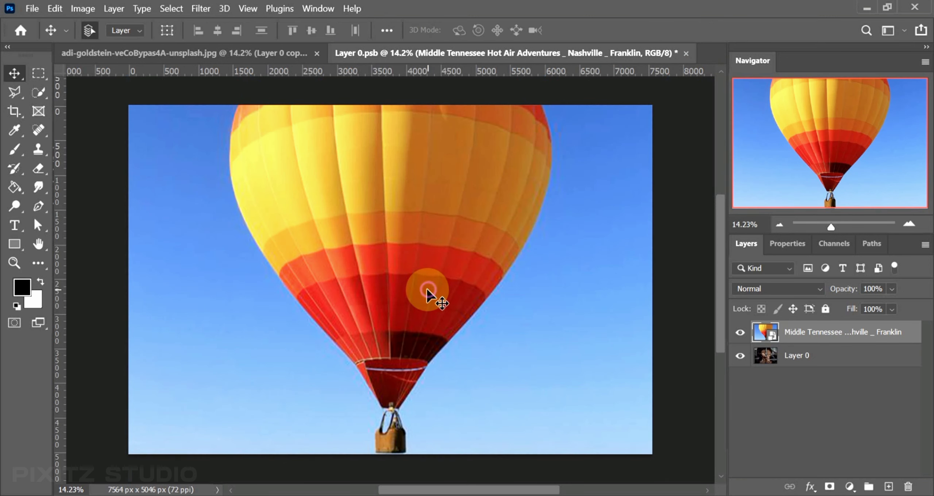
Shift the balloon image slightly up, then save Layer 0.psb and return to the main document.
drag(426, 289, 426, 275)
key(ctrl+s)
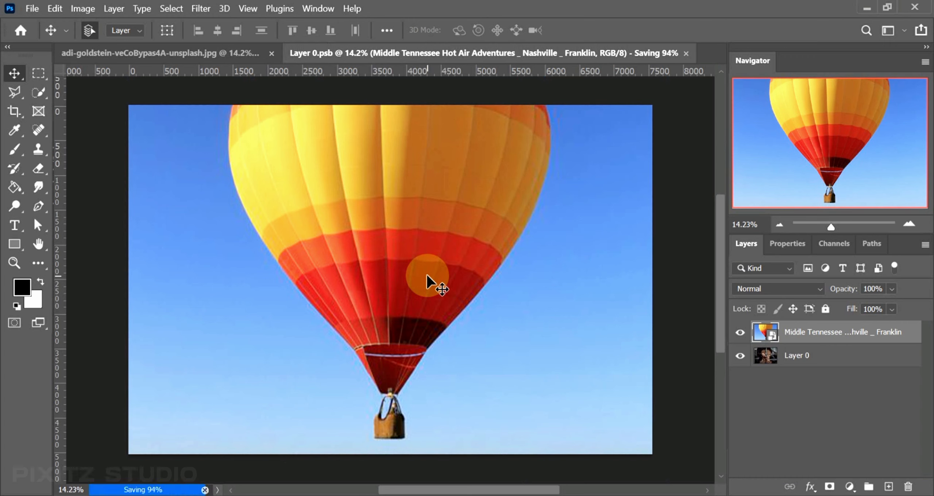
click(279, 54)
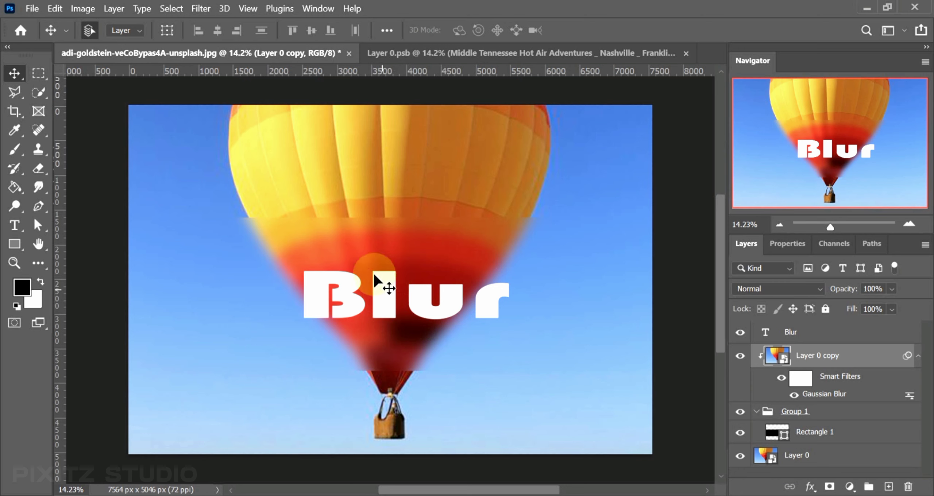
Go back to Layer 0.psb and place the "do not repost" portrait image above the balloon layer.
click(433, 55)
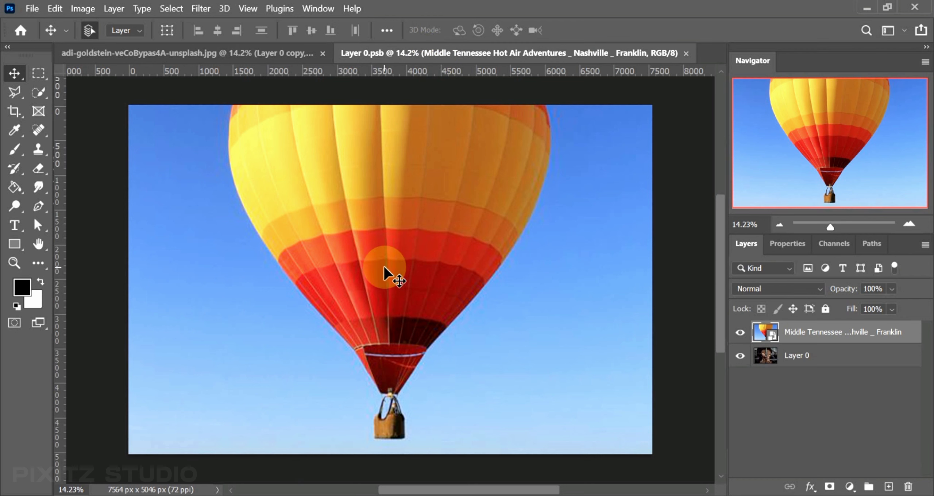
key(ctrl+v)
key(ctrl+t)
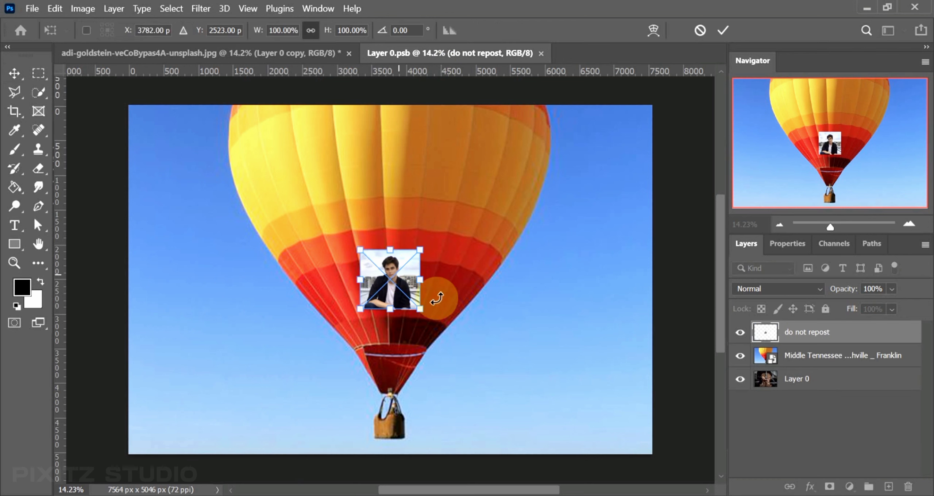
Scale the portrait image to about 882% and position it so it covers the full canvas width.
drag(421, 281, 663, 279)
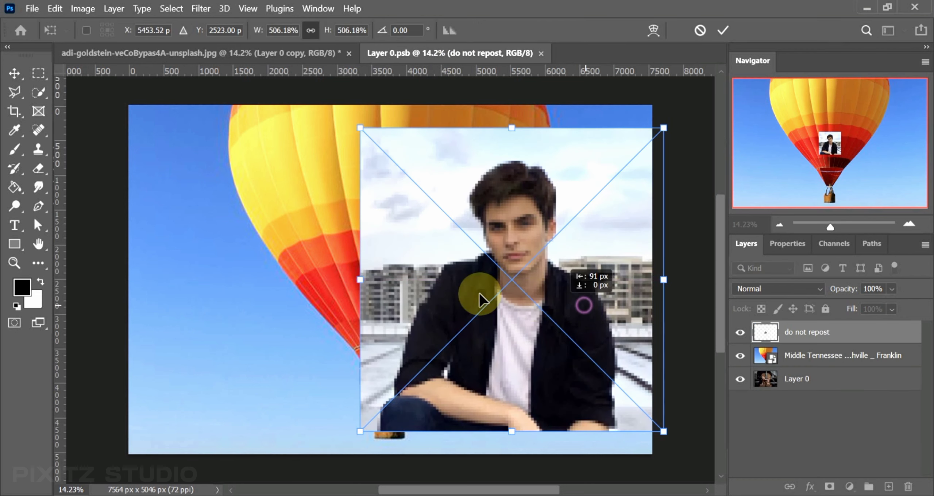
drag(480, 300, 448, 291)
drag(527, 264, 660, 269)
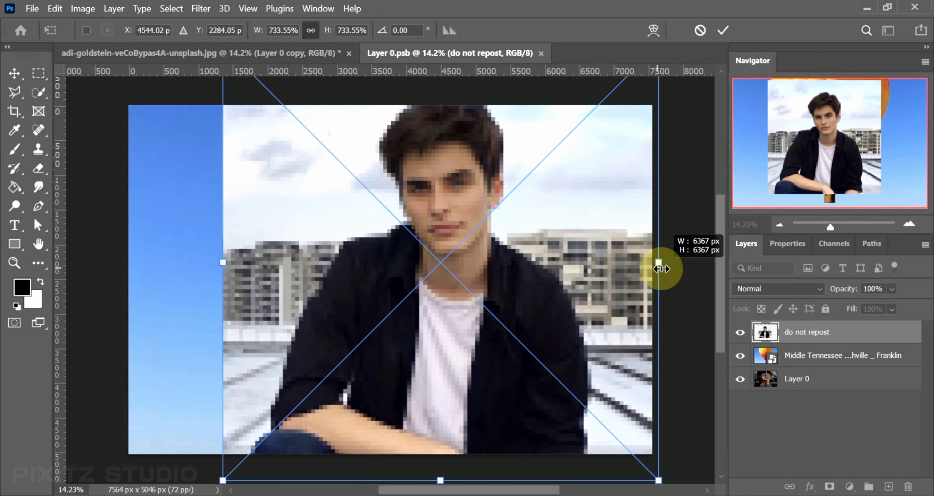
drag(552, 312, 485, 317)
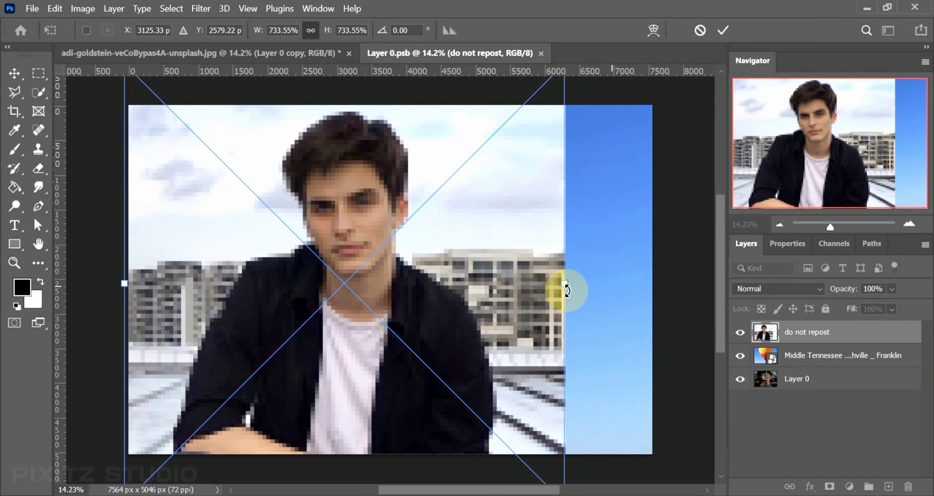
drag(566, 290, 638, 287)
drag(570, 290, 590, 316)
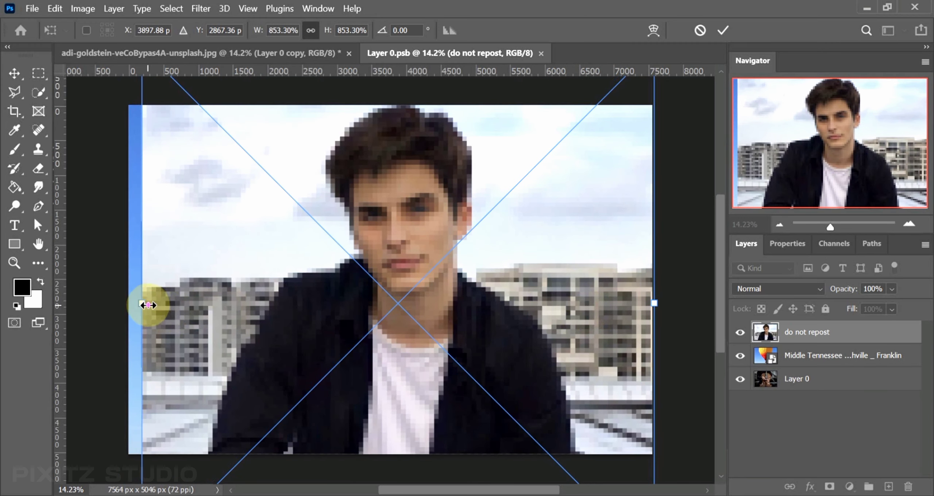
drag(147, 305, 124, 304)
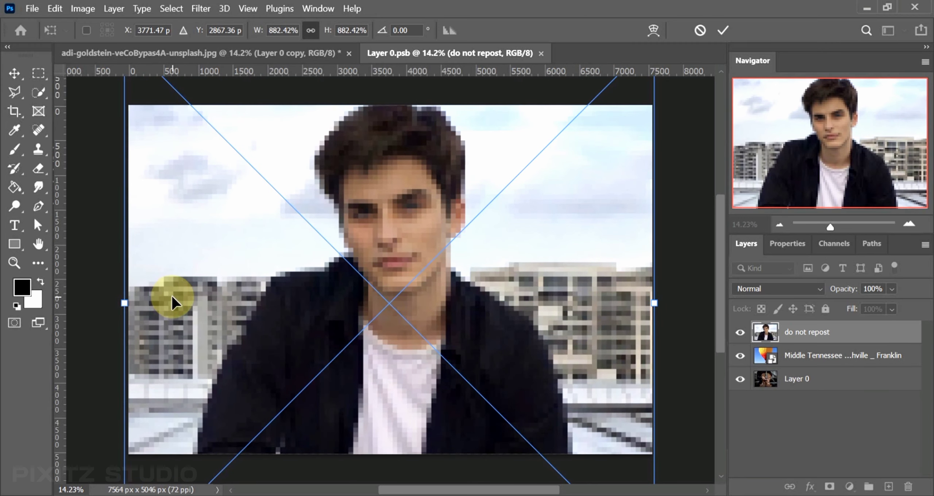
key(Return)
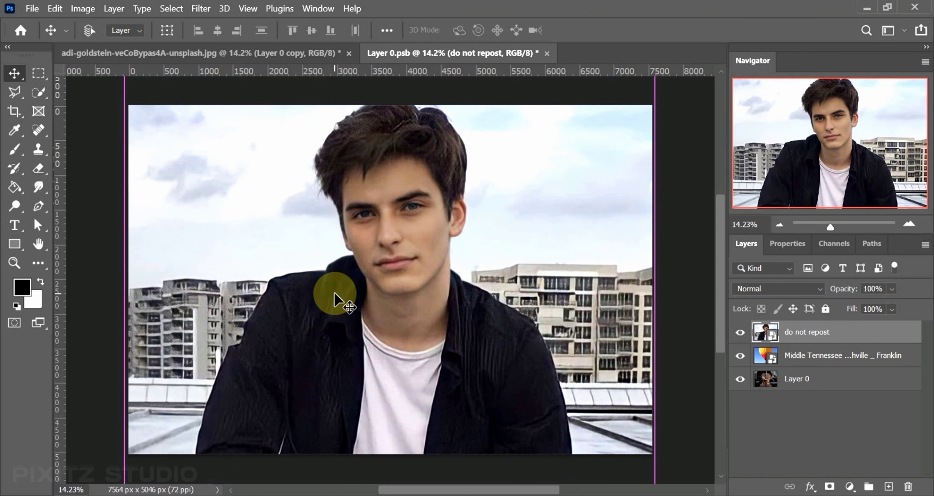
Save the portrait replacement in Layer 0.psb and switch back to the adi-goldstein document.
key(ctrl+s)
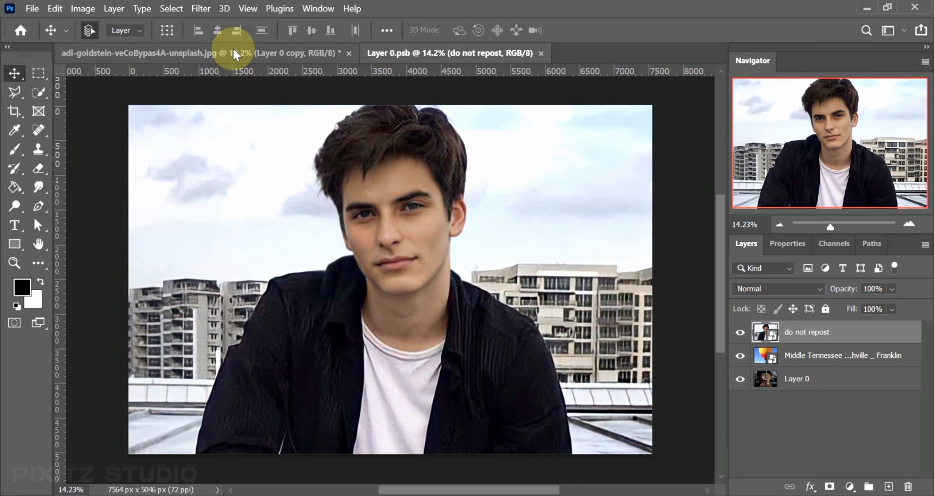
click(272, 56)
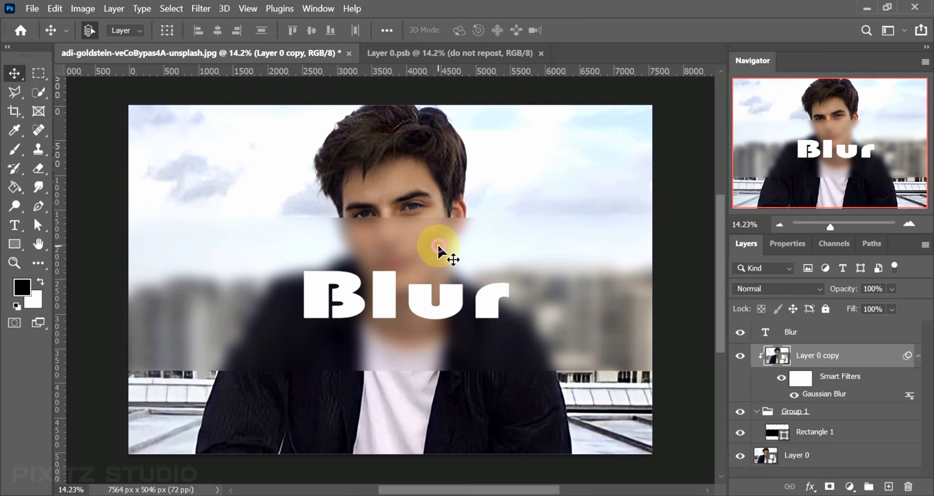
Use Free Transform to move Group 1 slightly down to about X 3803, Y 2875 px under the "Blur" text.
click(795, 412)
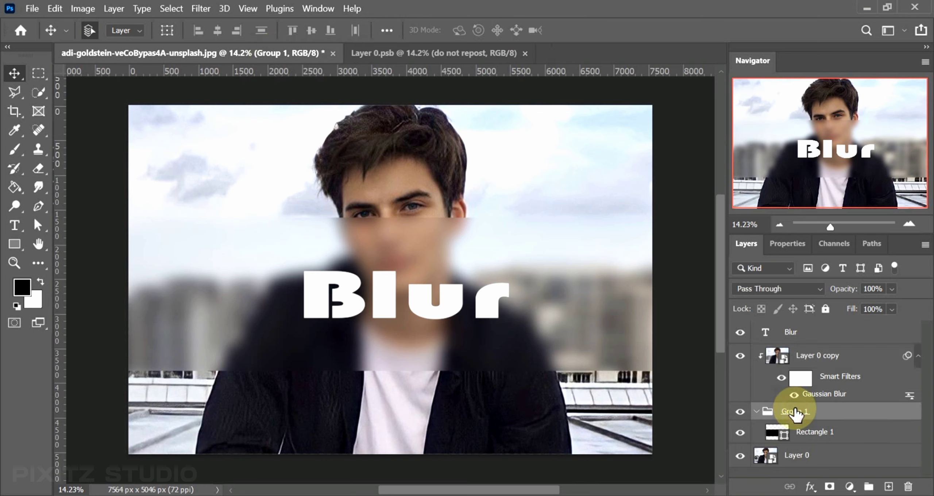
key(ctrl+t)
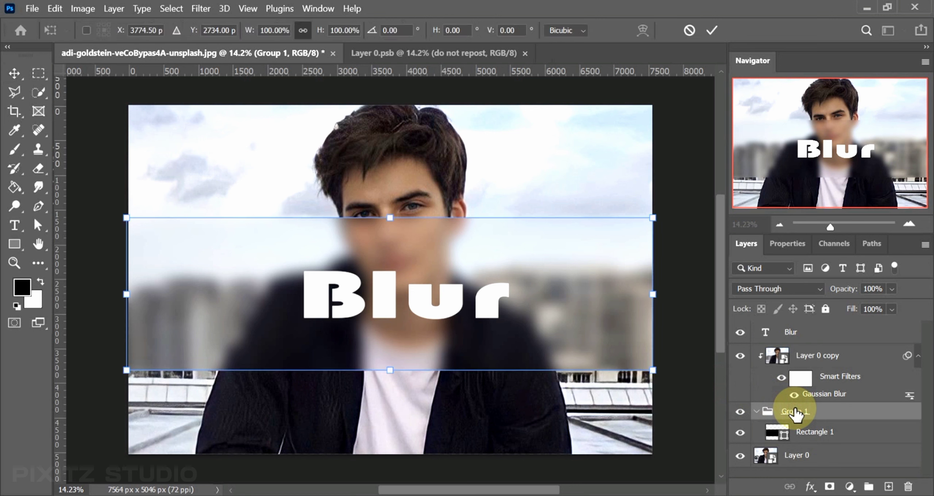
mouse_move(519, 283)
mouse_down()
mouse_move(515, 217)
mouse_move(518, 316)
mouse_move(524, 259)
mouse_move(525, 284)
mouse_up()
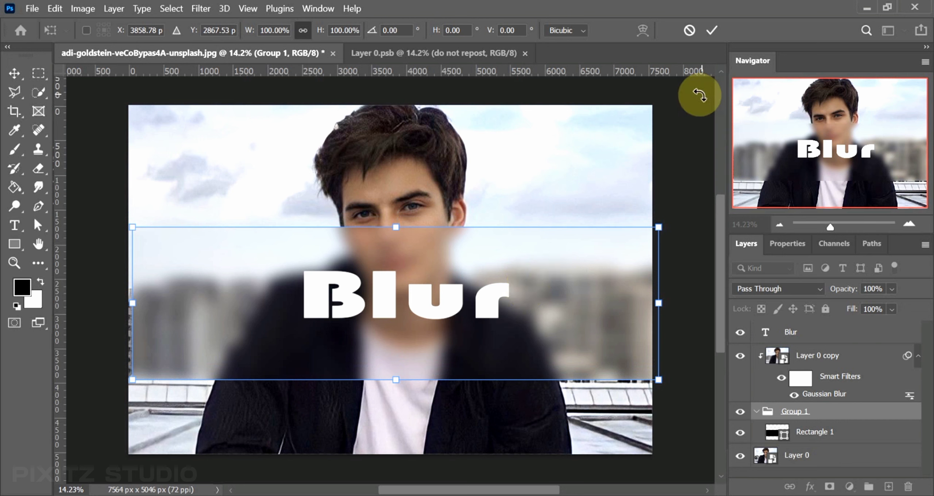
drag(594, 252, 590, 248)
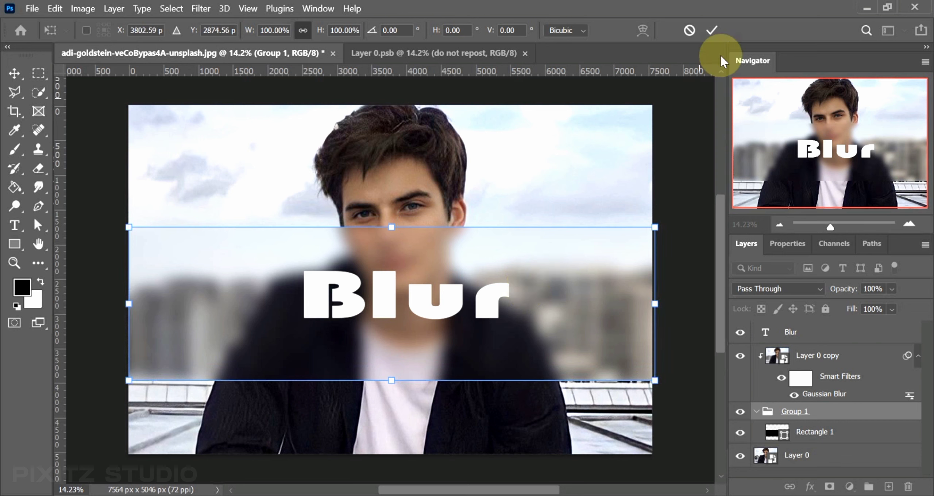
click(713, 31)
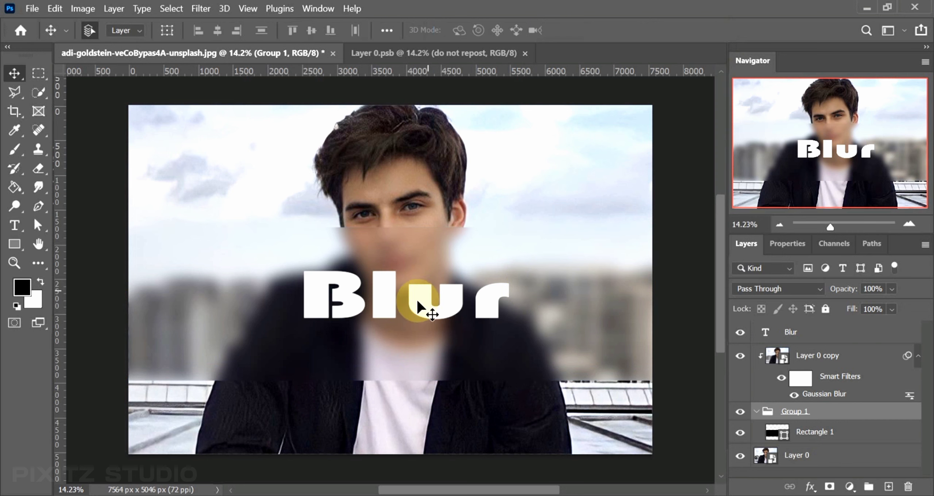